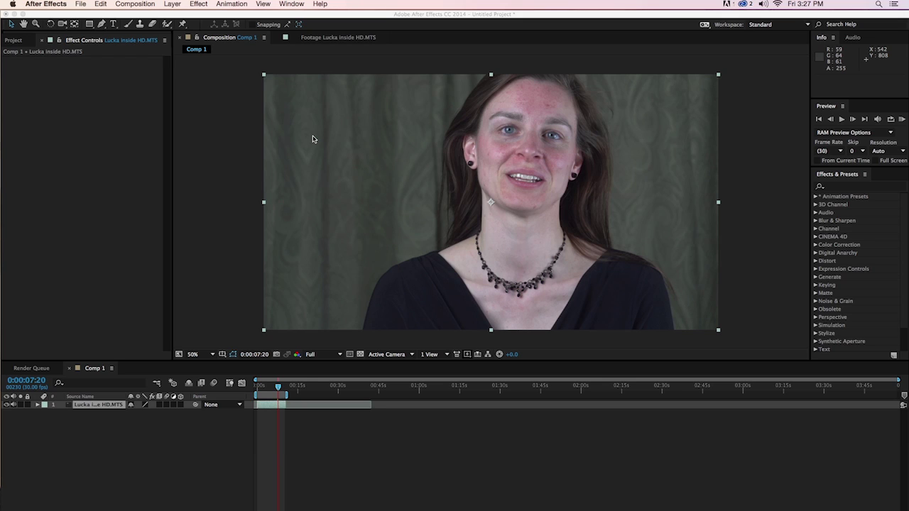
# Preview the interview clip from 0:00:00:00, then stop playback
pyautogui.click(312, 139)
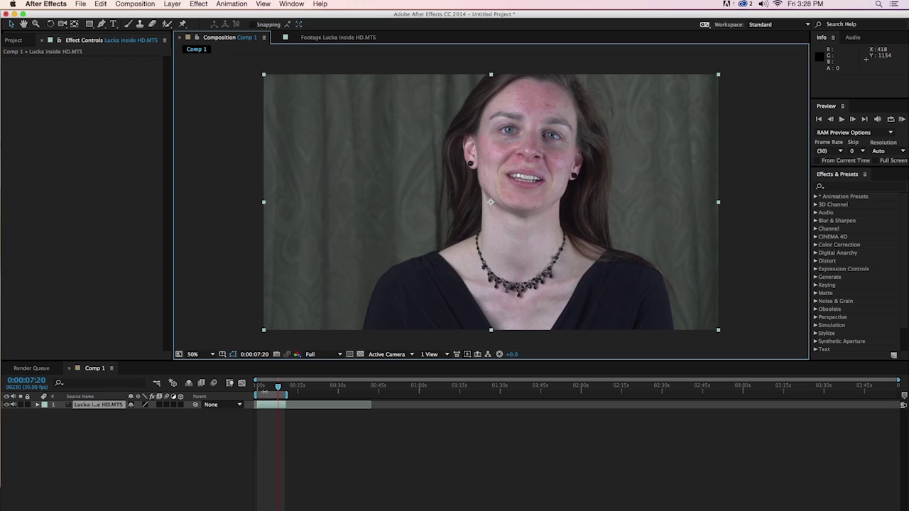
pyautogui.moveTo(266, 391); pyautogui.dragTo(250, 392)
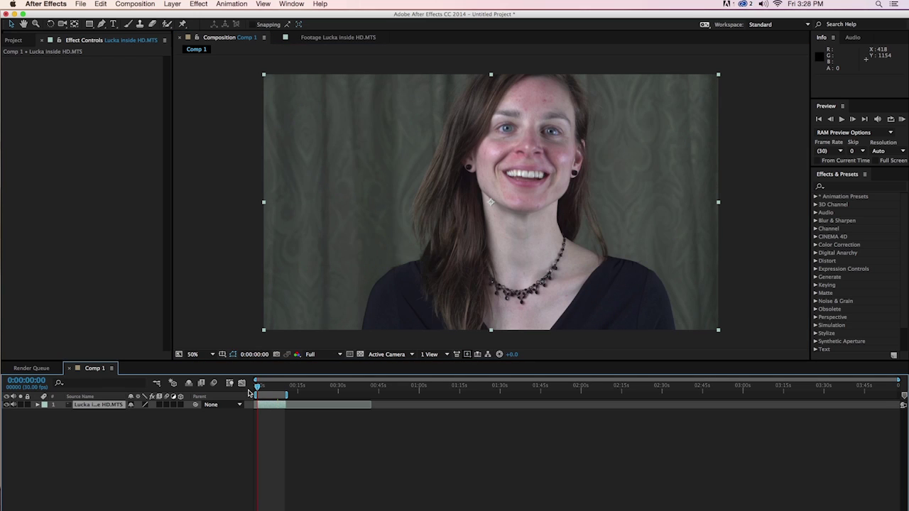
pyautogui.press('space')
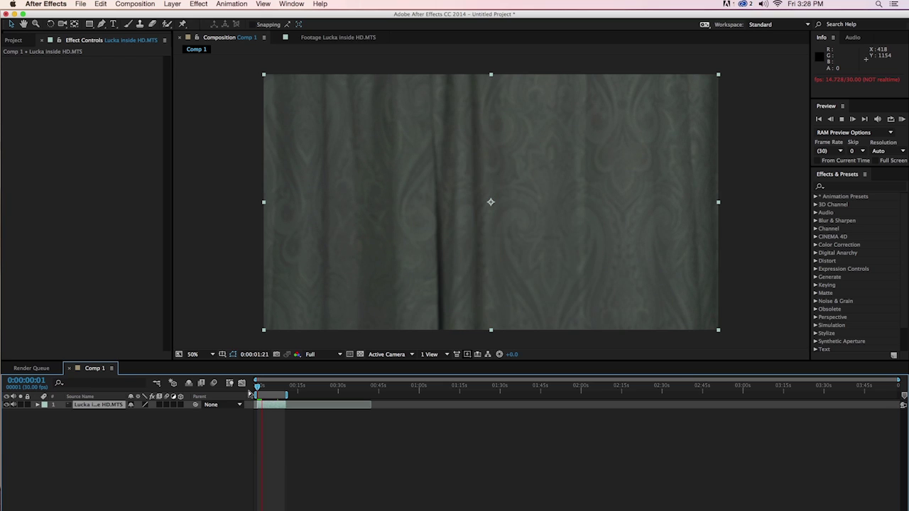
pyautogui.press('space')
# Apply Effect > Digital Anarchy > Beauty Box to the clip and move the playhead back near the start
pyautogui.click(199, 4)
pyautogui.moveTo(254, 104)
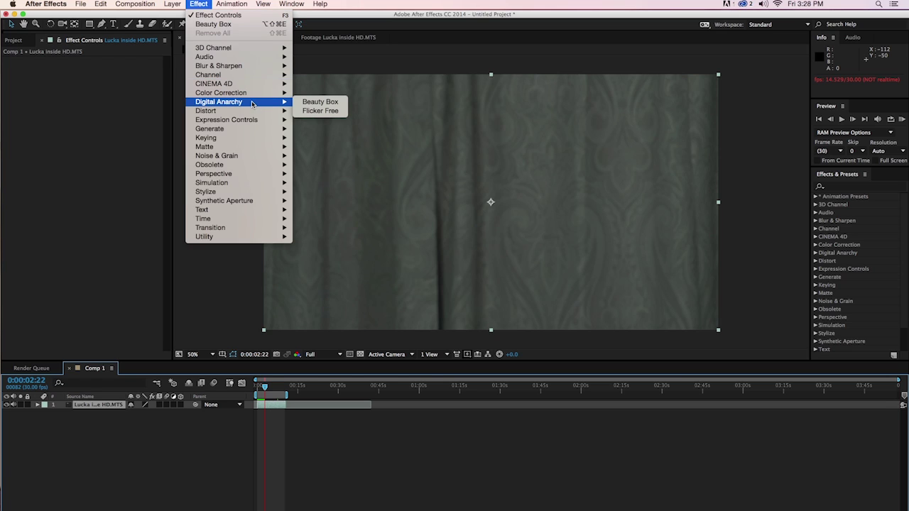
pyautogui.click(327, 102)
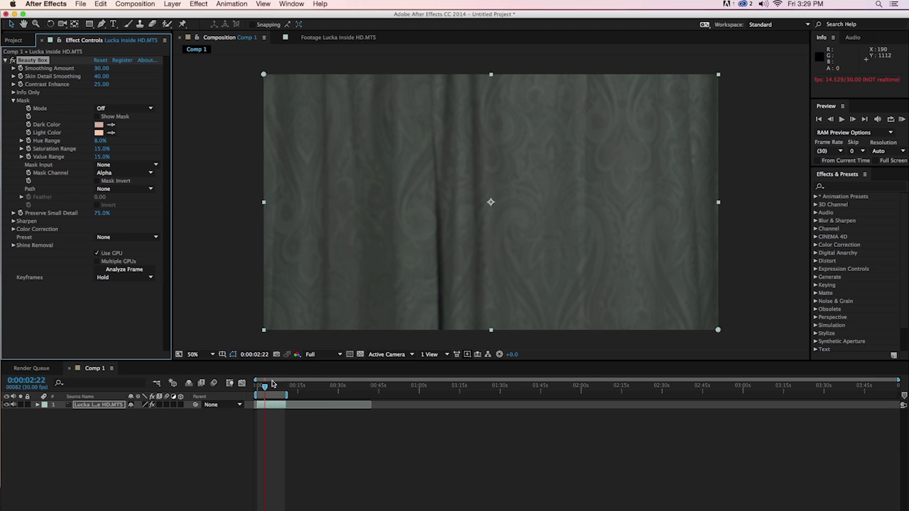
pyautogui.moveTo(265, 388); pyautogui.dragTo(254, 388)
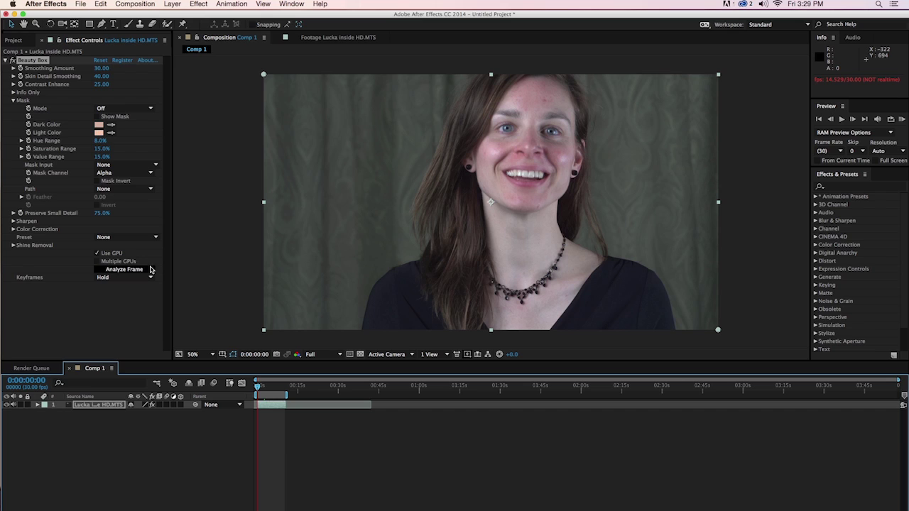
# Run Beauty Box's Analyze Frame, then switch Show Mask on and back off to inspect the mask
pyautogui.click(125, 272)
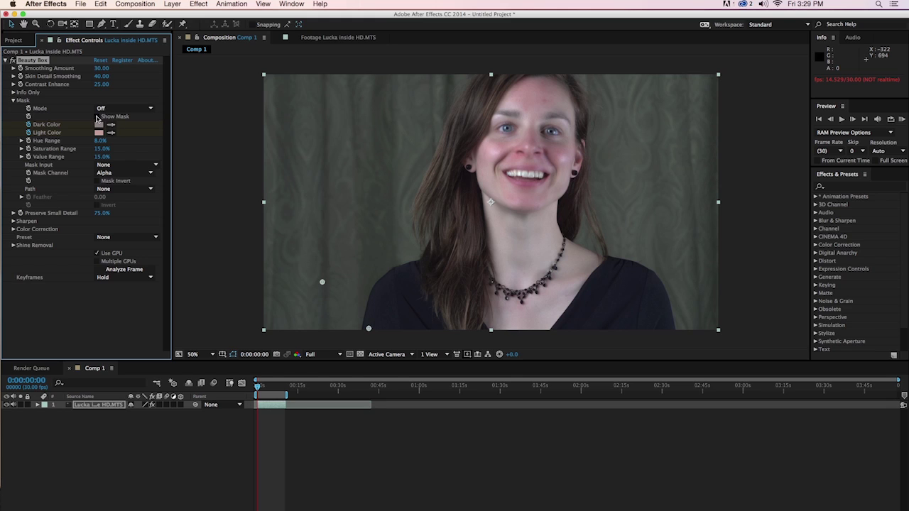
pyautogui.click(97, 117)
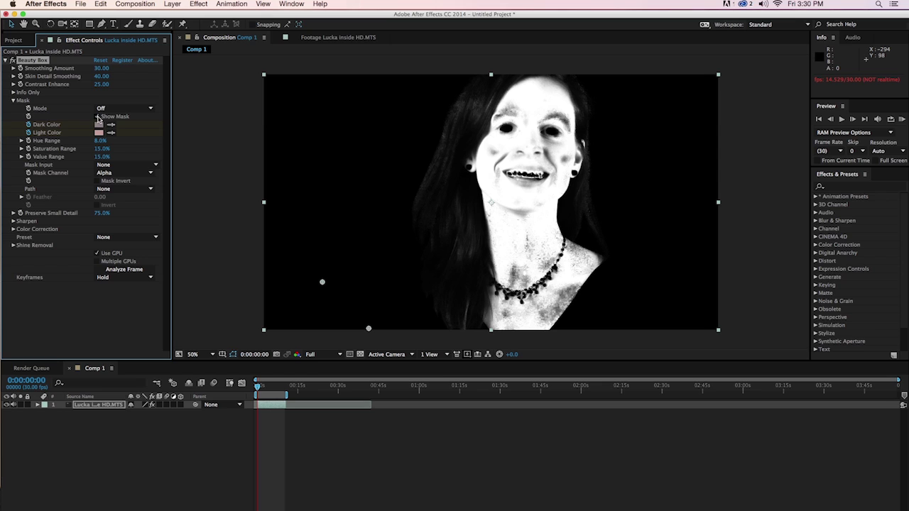
pyautogui.click(98, 117)
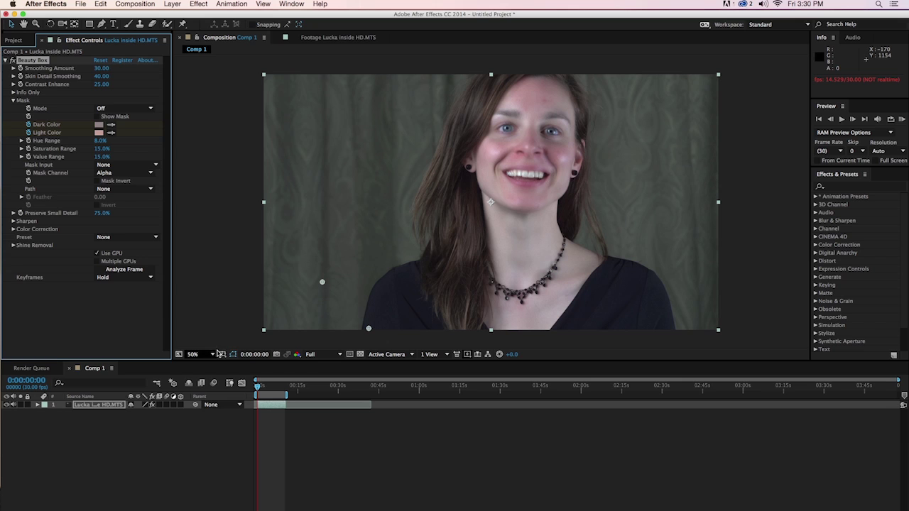
# Set the viewer to 100% magnification and pan so the whole face is visible
pyautogui.click(212, 355)
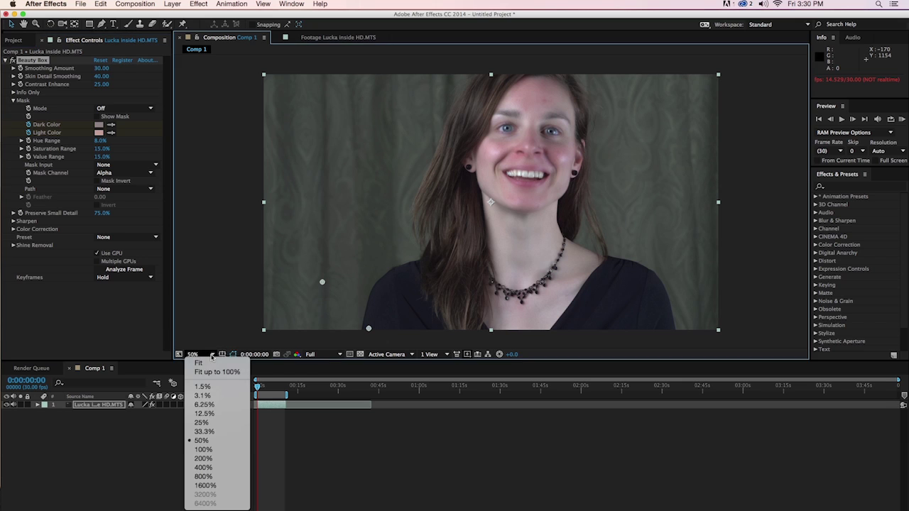
pyautogui.click(203, 449)
pyautogui.press('h')
pyautogui.moveTo(585, 147); pyautogui.dragTo(537, 253)
pyautogui.press('v')
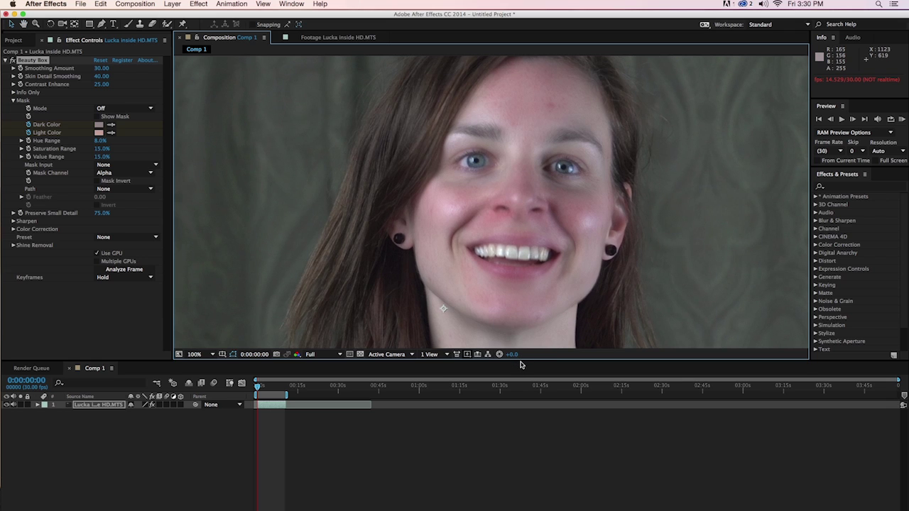
# Make the Composition panel taller, preview, and switch the Beauty Box effect off
pyautogui.moveTo(522, 361); pyautogui.dragTo(522, 402)
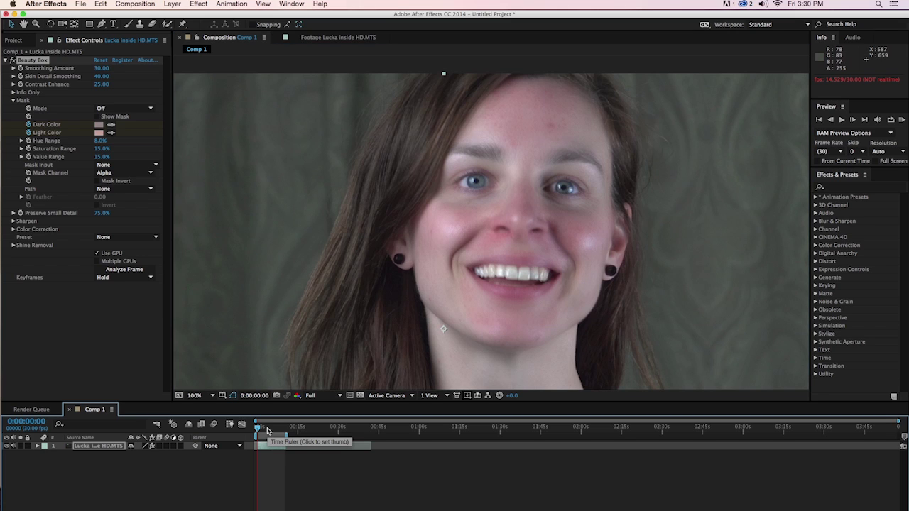
pyautogui.press('space')
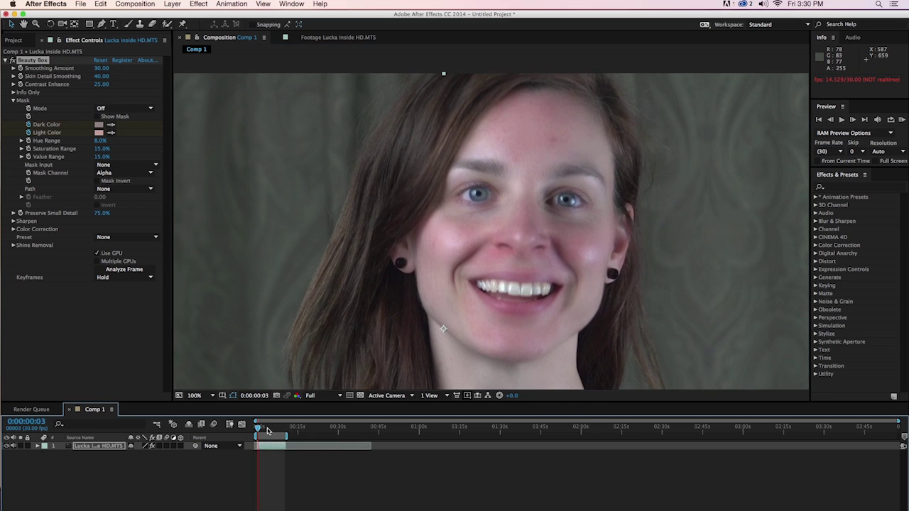
pyautogui.click(12, 60)
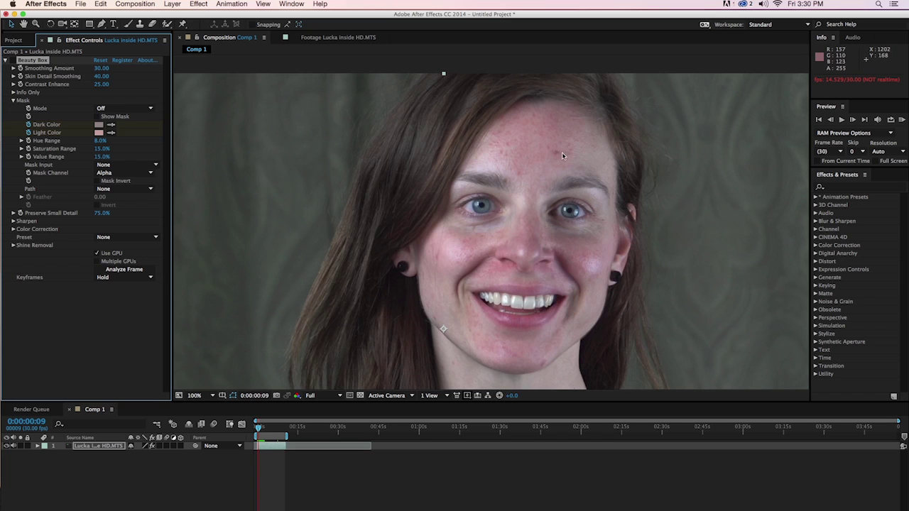
# Re-enable Beauty Box with Smoothing Amount 25, Skin Detail Smoothing 25 and Contrast Enhance 100
pyautogui.click(13, 61)
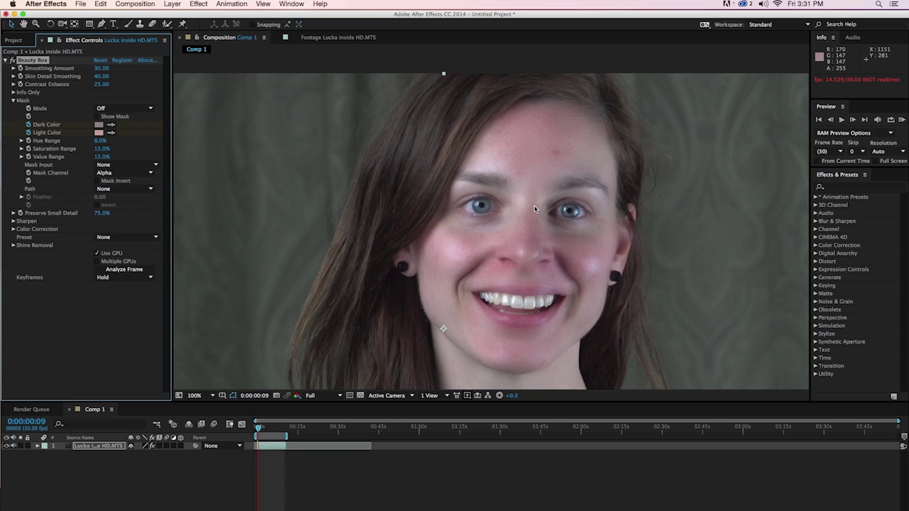
pyautogui.click(102, 68)
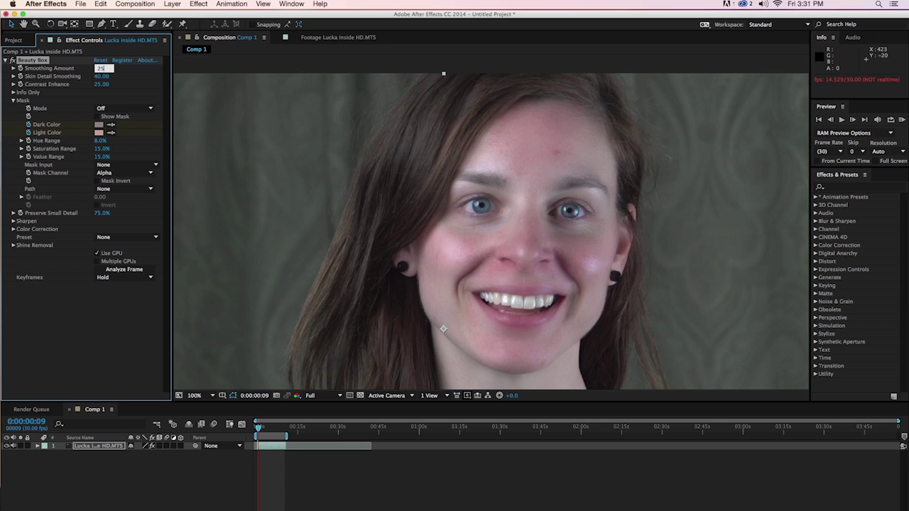
pyautogui.press('Tab')
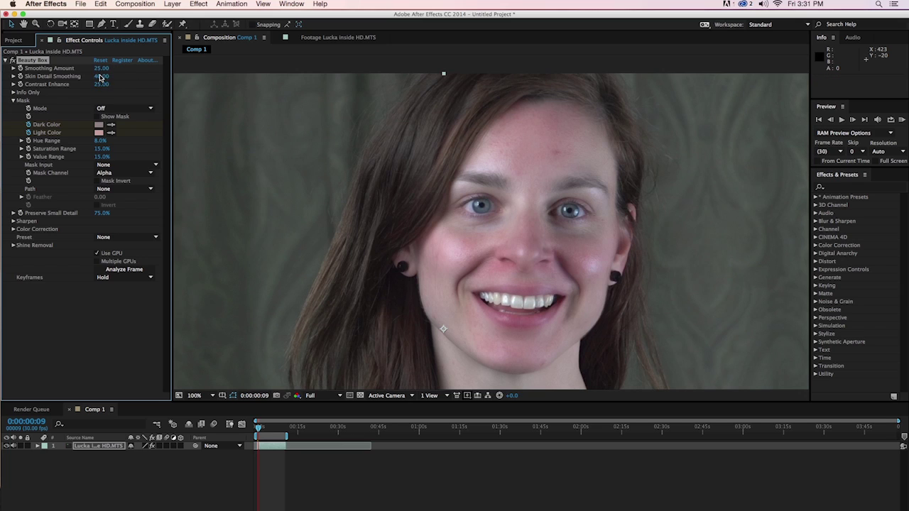
pyautogui.write('25')
pyautogui.press('Return')
pyautogui.click(103, 84)
pyautogui.press('Return')
pyautogui.click(103, 69)
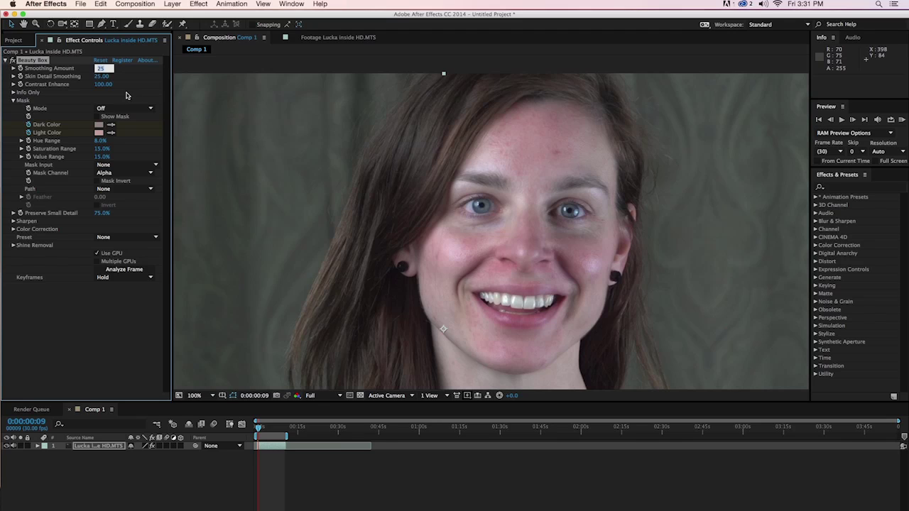
pyautogui.press('Tab')
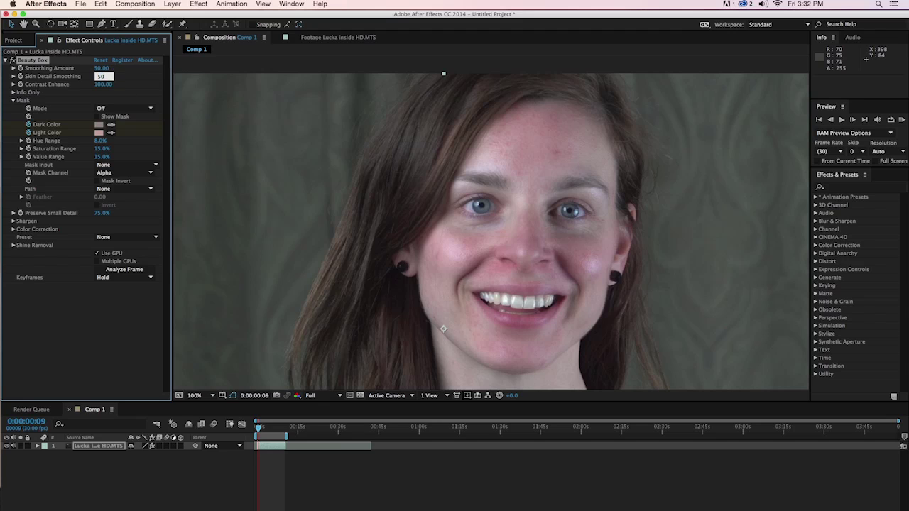
pyautogui.press('Return')
pyautogui.click(13, 61)
pyautogui.click(14, 61)
pyautogui.click(104, 68)
pyautogui.write('25')
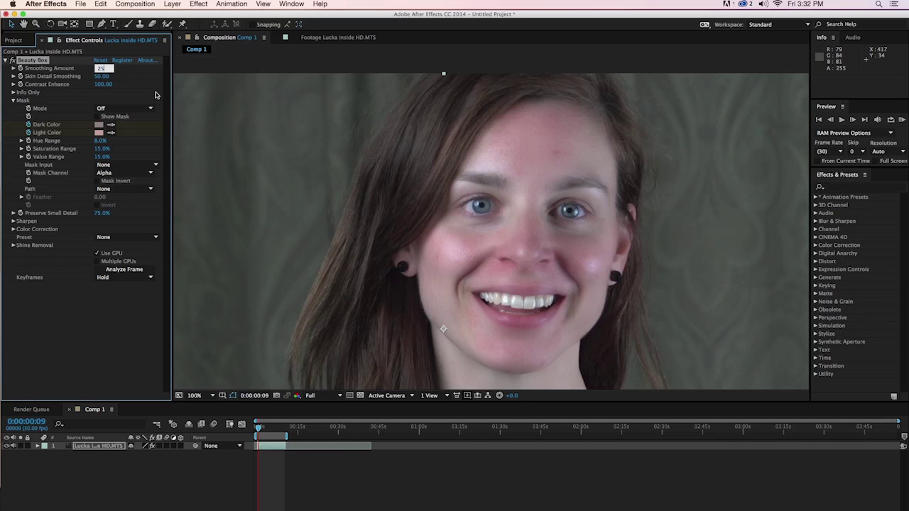
pyautogui.click(104, 75)
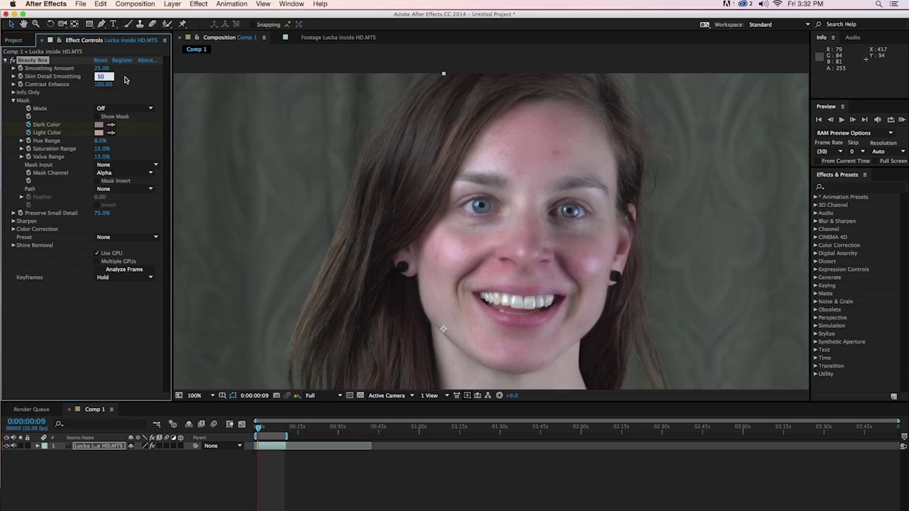
pyautogui.write('25')
pyautogui.press('Return')
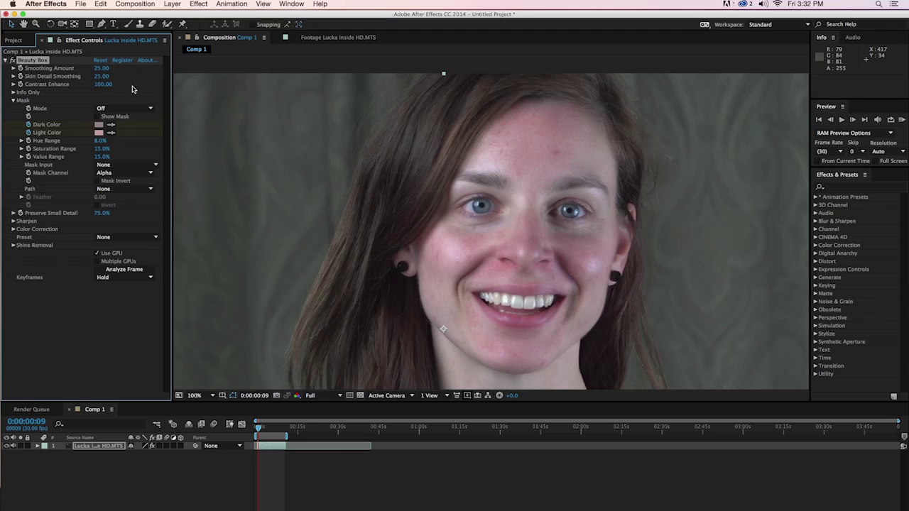
# Turn on Beauty Box's Show Mask and set the viewer magnification to 50%
pyautogui.click(98, 117)
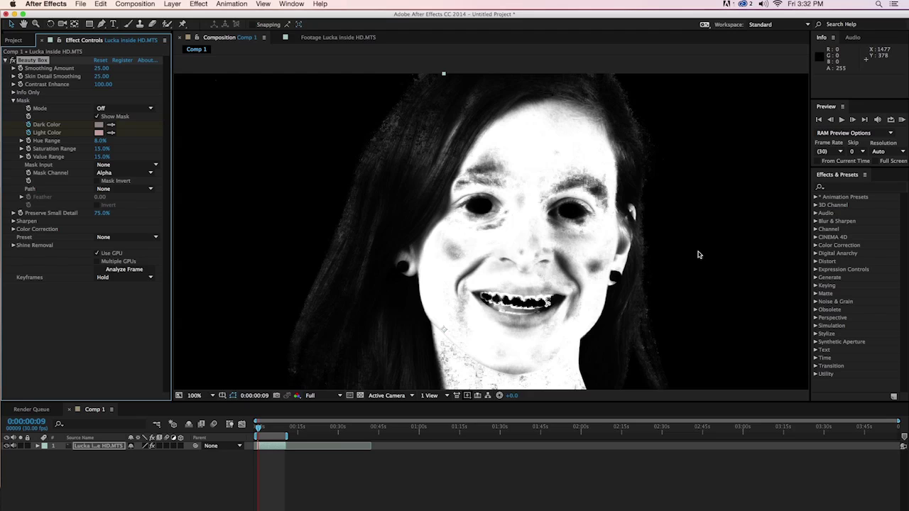
pyautogui.click(198, 396)
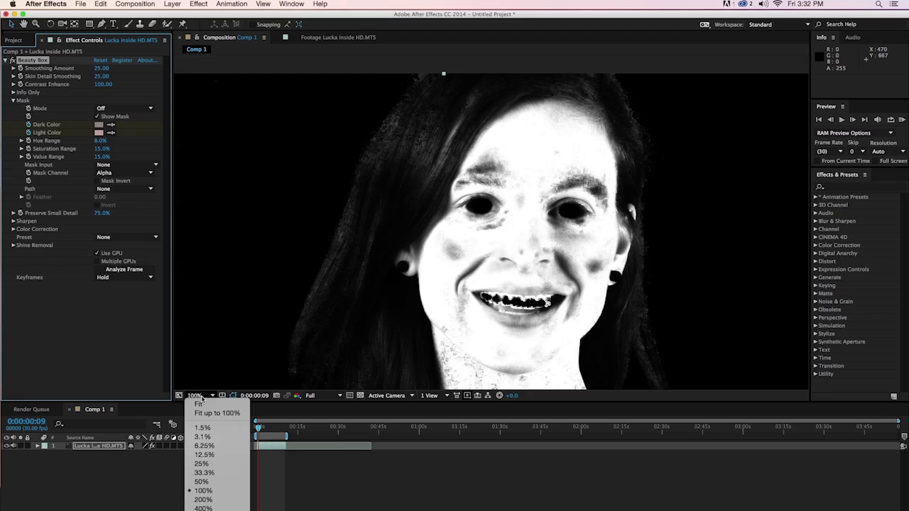
pyautogui.click(201, 482)
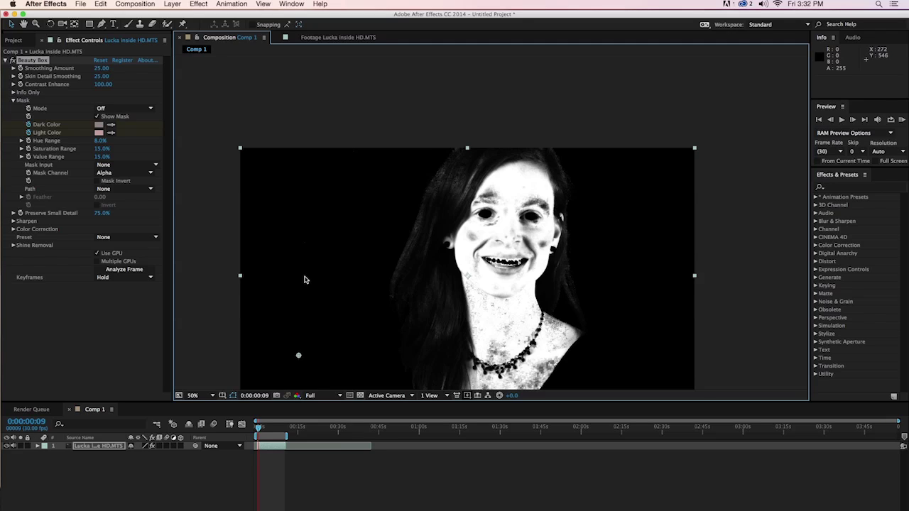
# Set the mask mode to Add Color, sample three more skin tones, and toggle Show Mask to compare
pyautogui.click(132, 112)
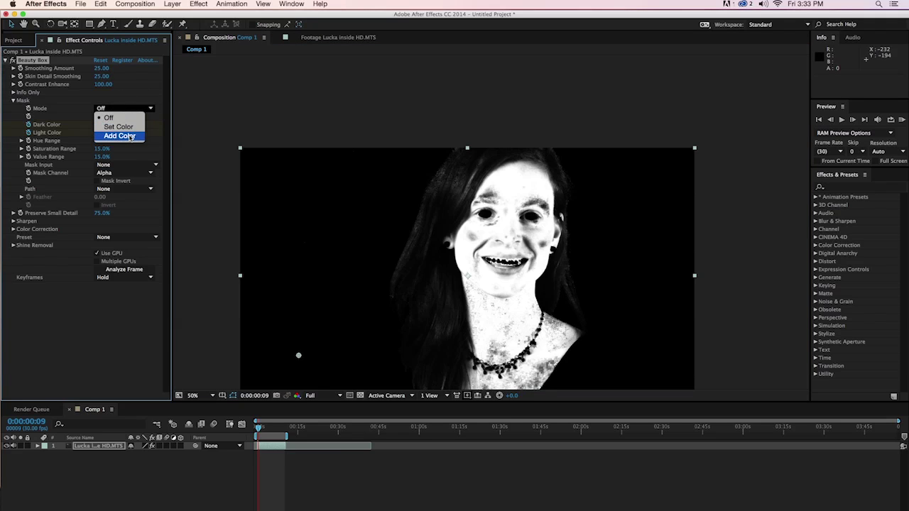
pyautogui.click(130, 136)
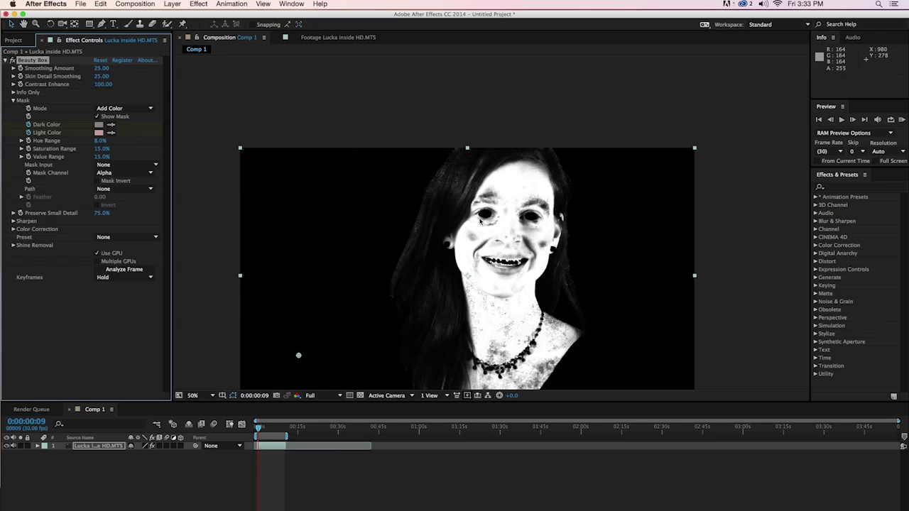
pyautogui.click(537, 241)
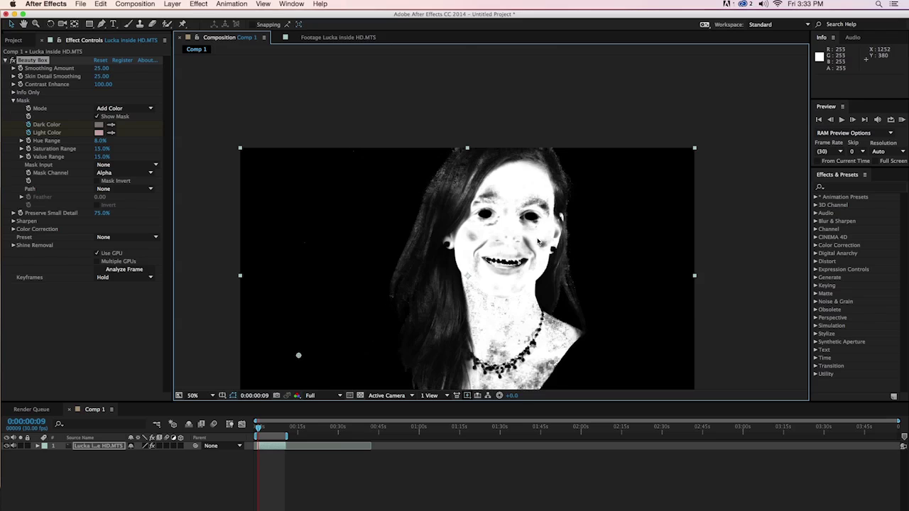
pyautogui.click(538, 366)
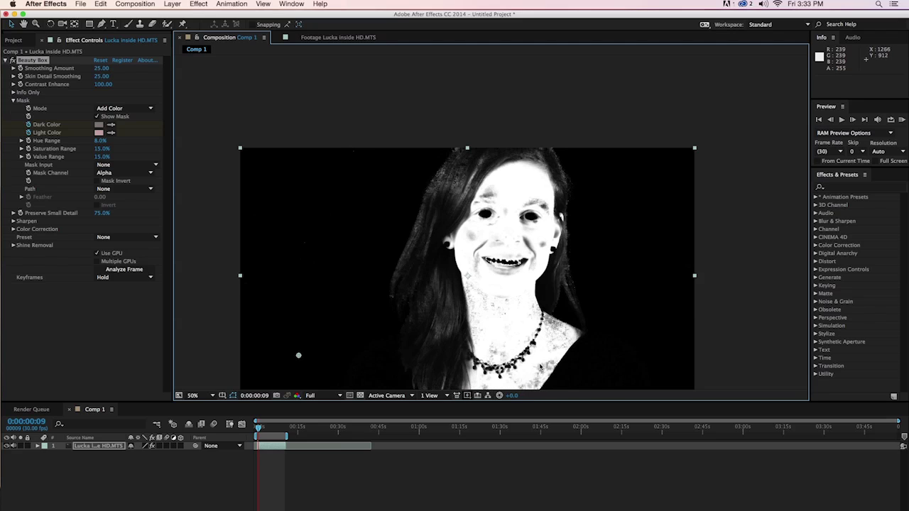
pyautogui.click(502, 355)
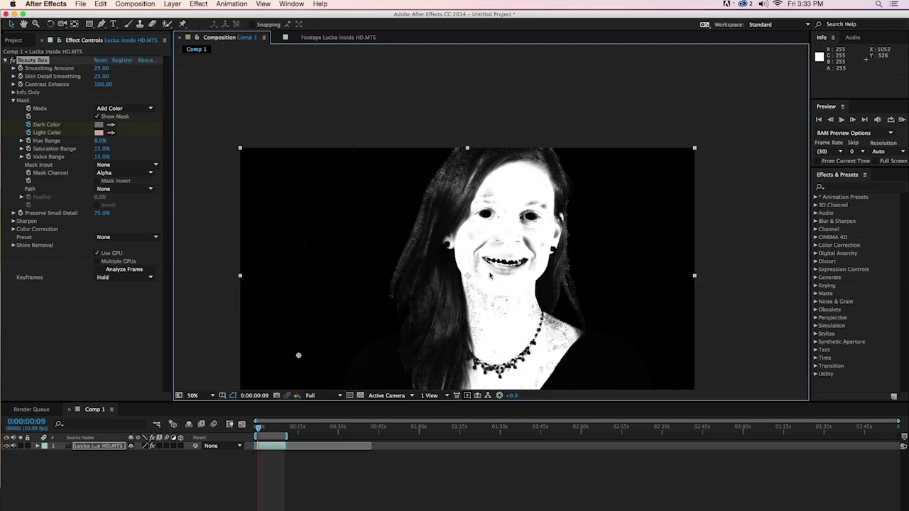
pyautogui.click(98, 116)
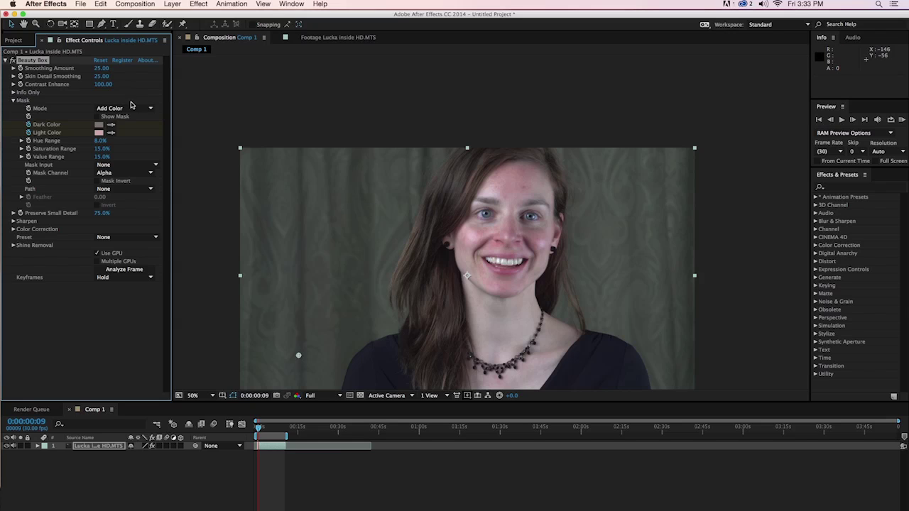
pyautogui.click(98, 116)
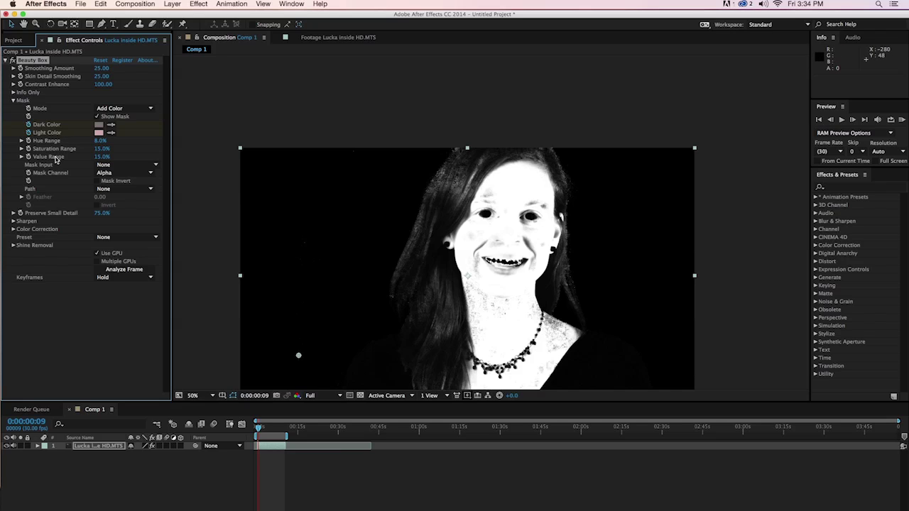
# Set Beauty Box's Saturation Range and Value Range to 10% each
pyautogui.click(104, 149)
pyautogui.write('10')
pyautogui.press('Return')
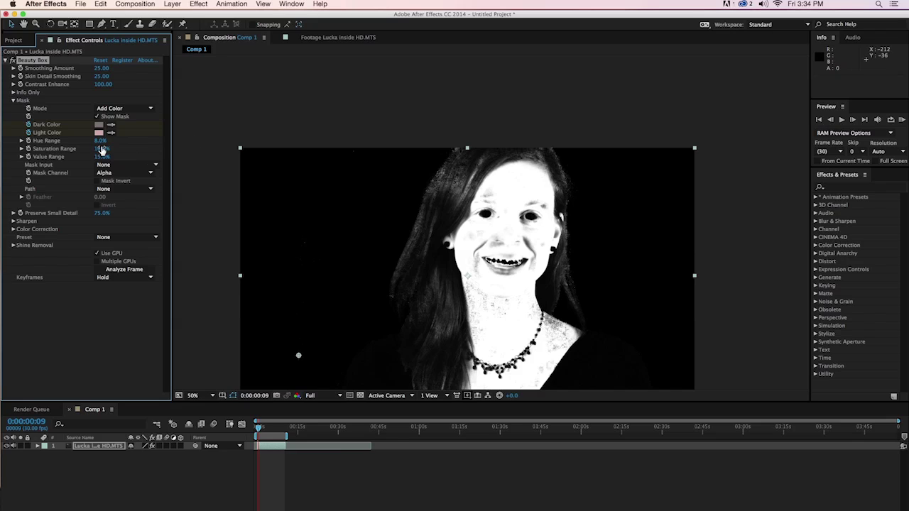
pyautogui.click(103, 156)
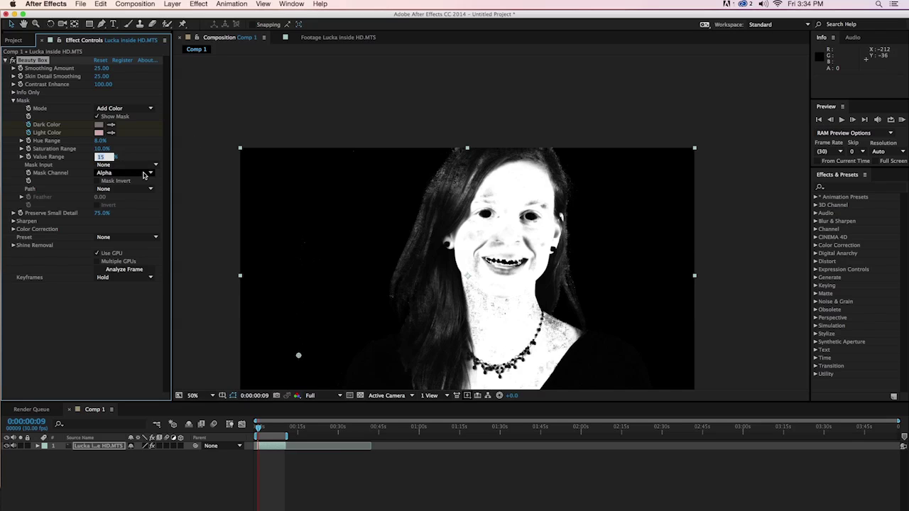
pyautogui.write('10')
pyautogui.press('Return')
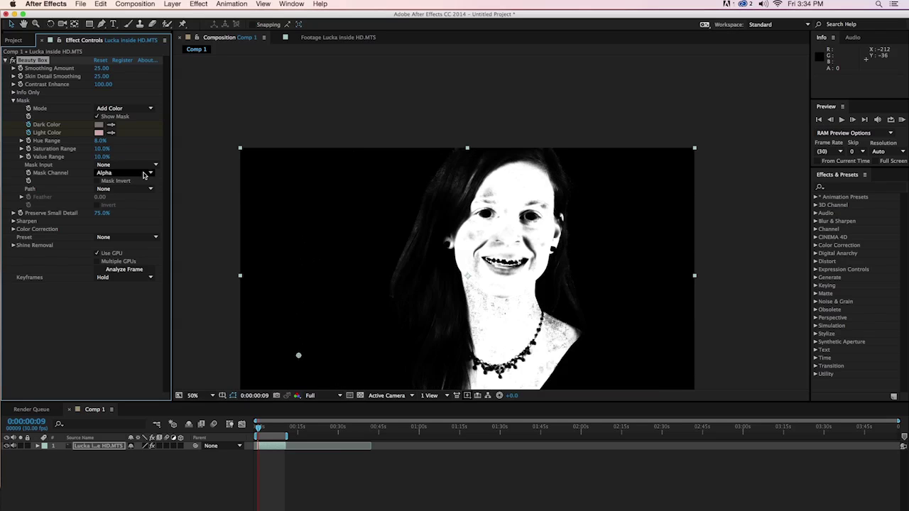
# Turn off Show Mask and view the footage at 100% magnification
pyautogui.click(97, 116)
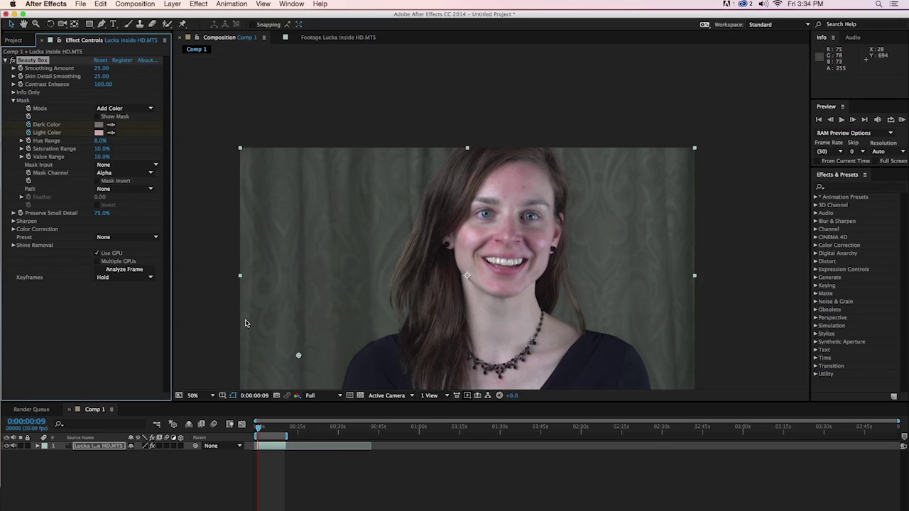
pyautogui.click(194, 395)
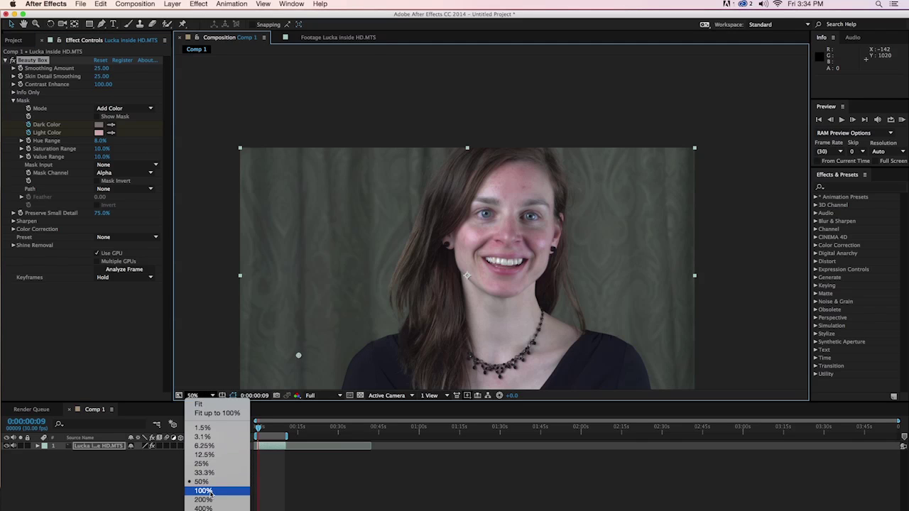
pyautogui.click(204, 491)
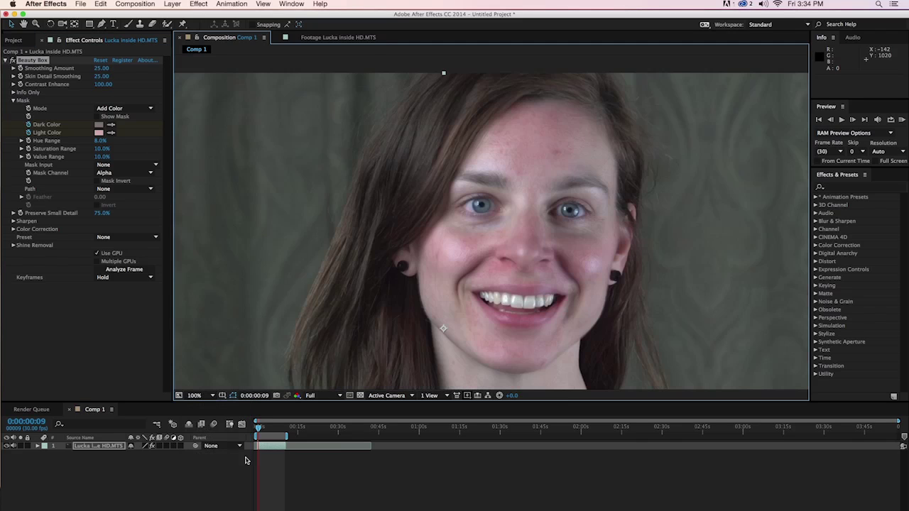
# Set Smoothing Amount and Skin Detail Smoothing to 30 each
pyautogui.click(101, 69)
pyautogui.write('30')
pyautogui.press('Tab')
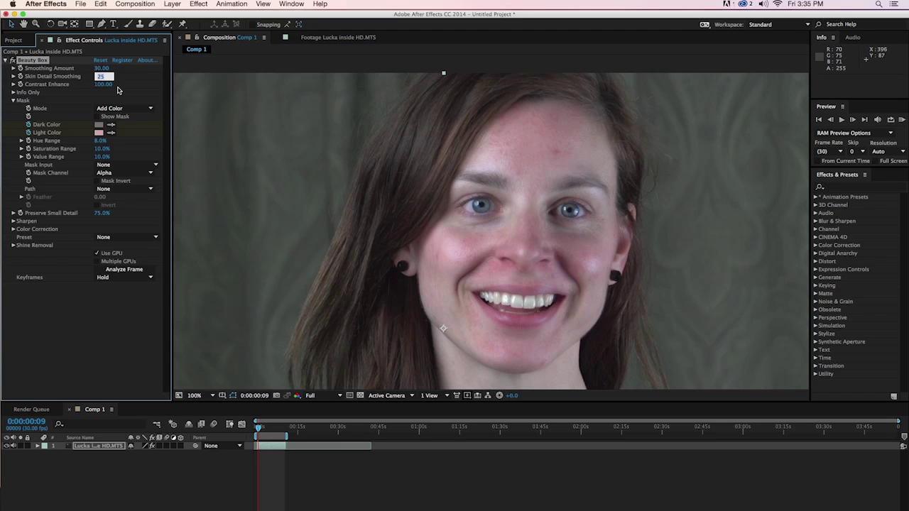
pyautogui.write('30')
pyautogui.press('Return')
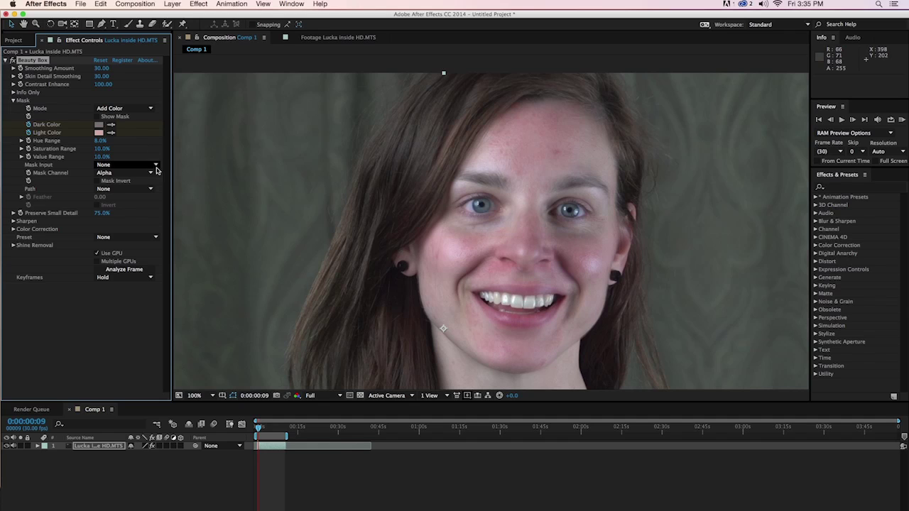
# Expand Color Correction, enable Use Mask, and set Adjust Hue to +10°
pyautogui.click(14, 228)
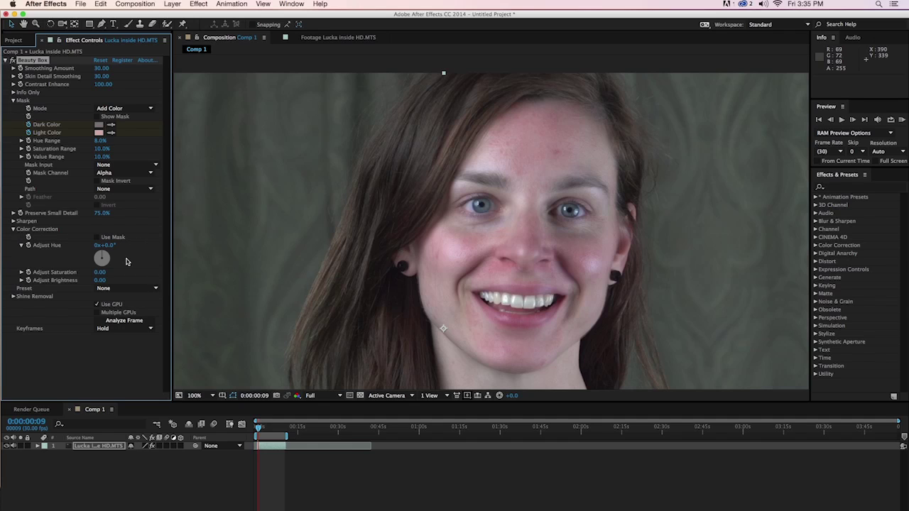
pyautogui.click(97, 239)
pyautogui.click(108, 247)
pyautogui.write('10')
pyautogui.press('Return')
# Lower Adjust Saturation to -15
pyautogui.click(101, 274)
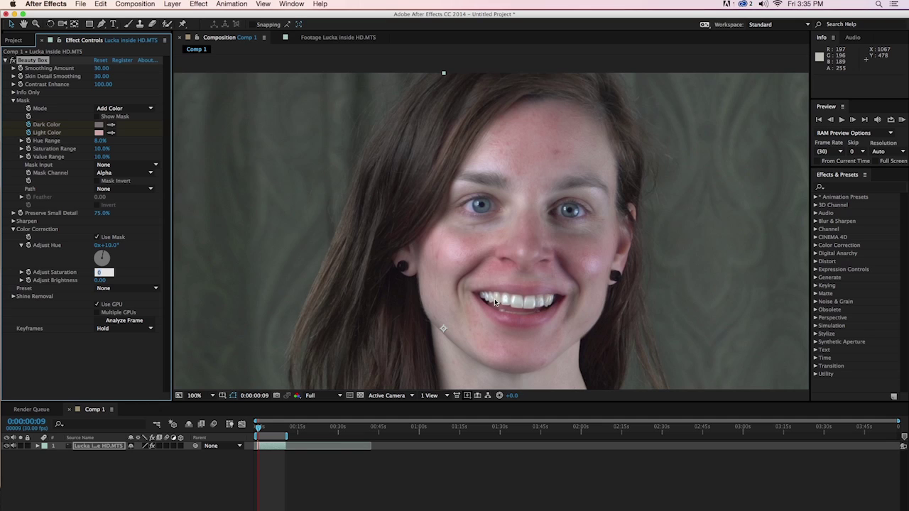
pyautogui.write('-15')
pyautogui.press('Return')
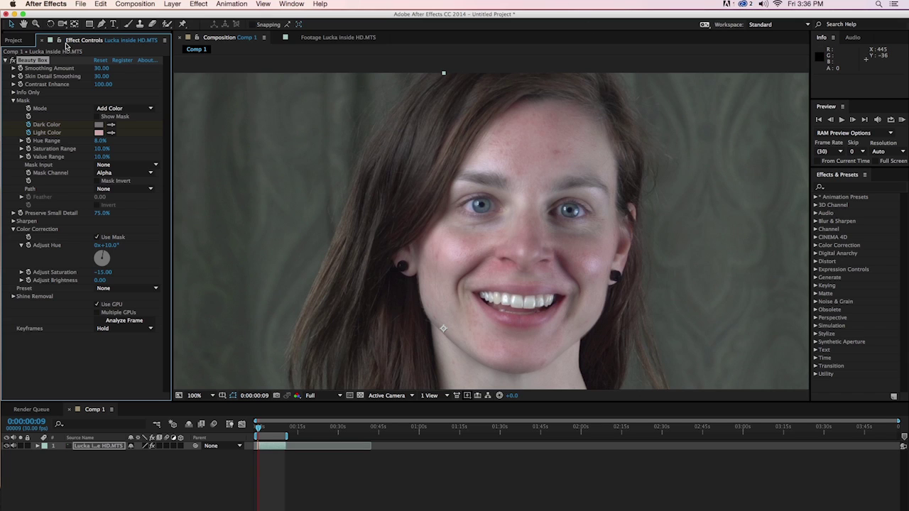
# Toggle Beauty Box off and back on to compare the clip before and after smoothing
pyautogui.click(11, 61)
pyautogui.click(12, 60)
pyautogui.click(12, 60)
pyautogui.click(11, 60)
# Raise Smoothing Amount and Skin Detail Smoothing from 30 to 45
pyautogui.click(101, 68)
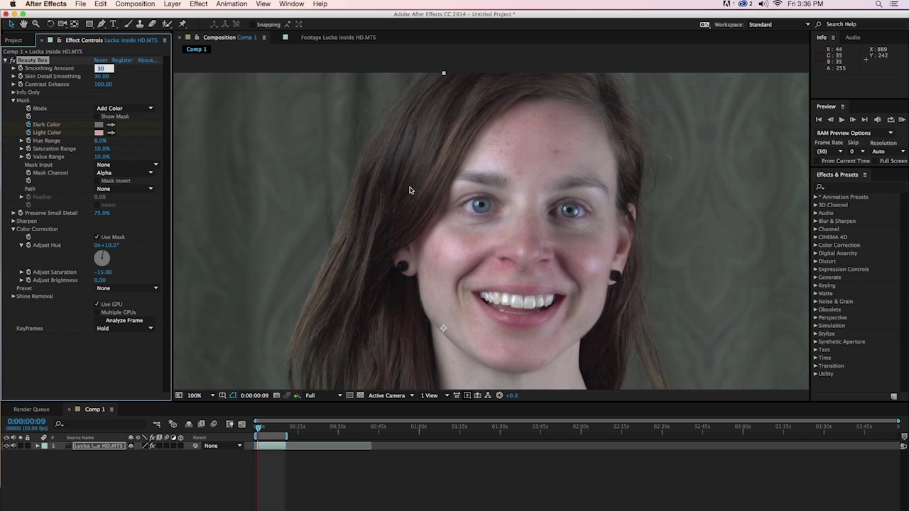
pyautogui.write('55')
pyautogui.press('Tab')
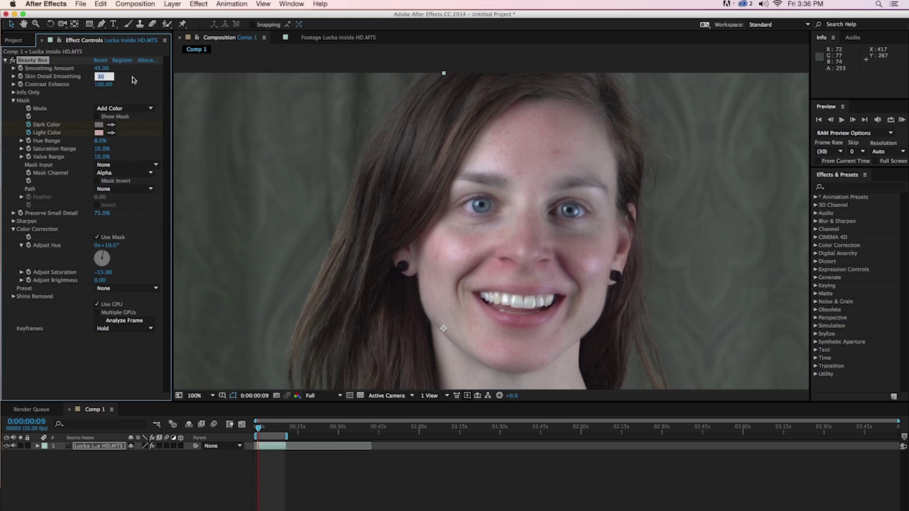
pyautogui.write('45')
pyautogui.press('Return')
# Compare the stronger smoothing against the original skin, leaving Beauty Box enabled
pyautogui.click(13, 60)
pyautogui.click(12, 61)
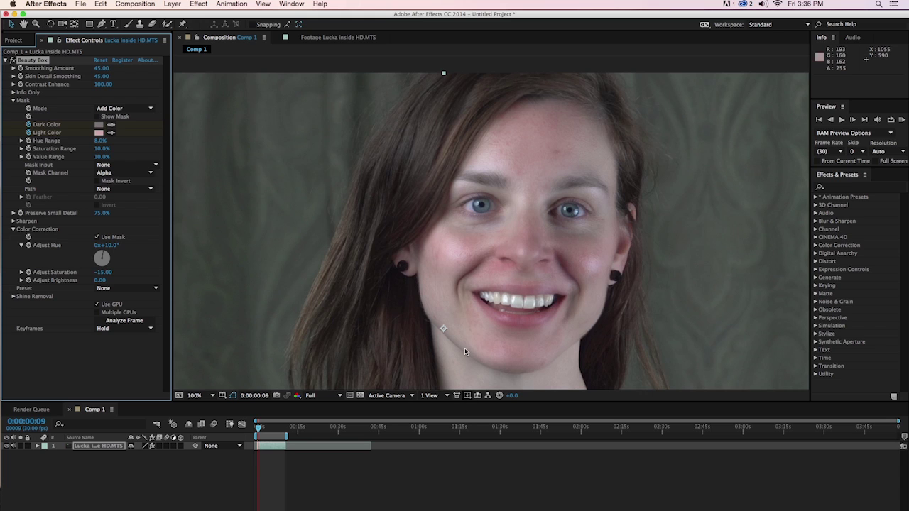
pyautogui.click(13, 61)
pyautogui.click(13, 61)
pyautogui.click(12, 60)
pyautogui.click(13, 61)
pyautogui.click(278, 429)
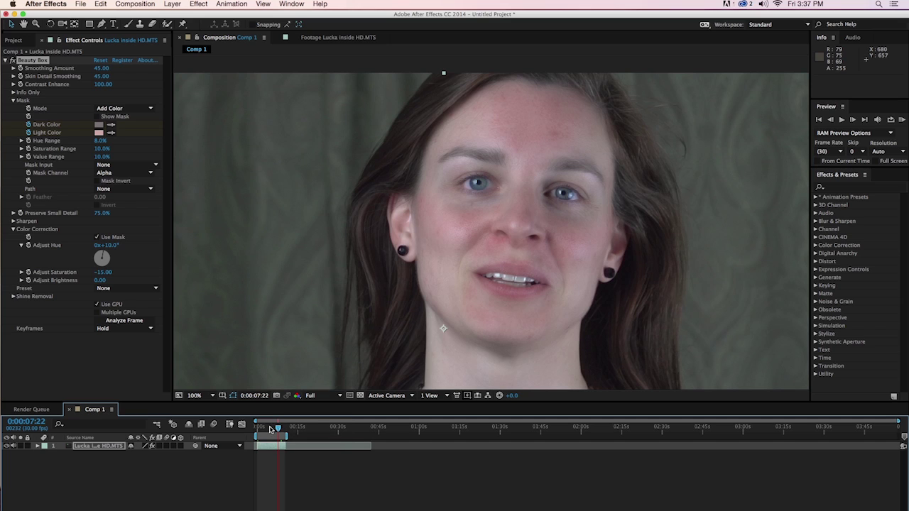
pyautogui.click(271, 430)
pyautogui.moveTo(262, 430); pyautogui.dragTo(257, 431)
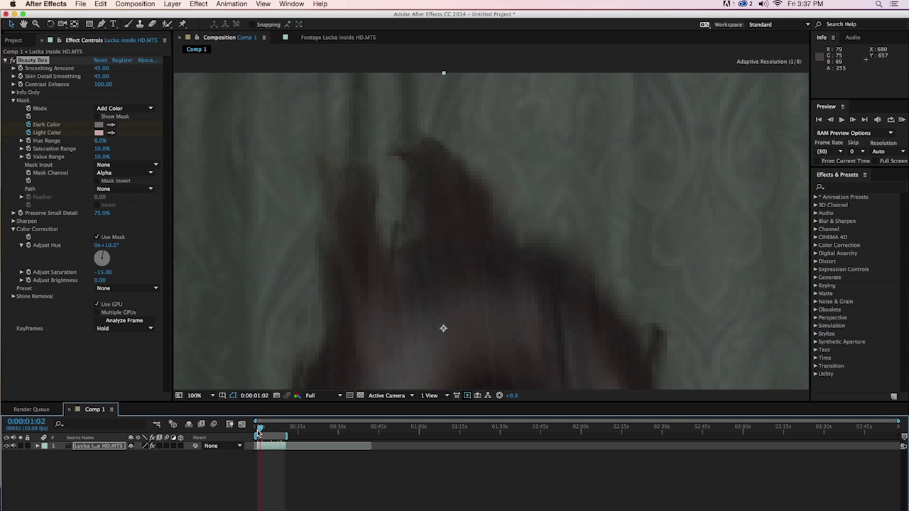
pyautogui.press('space')
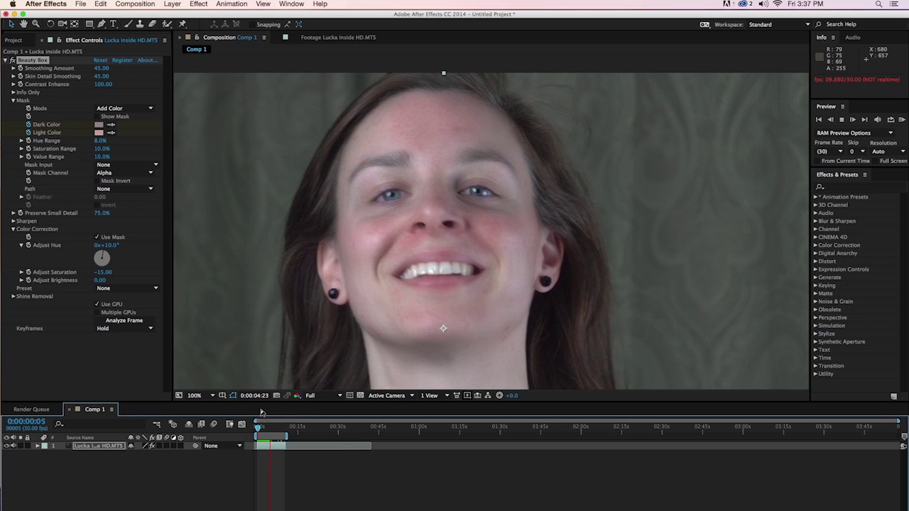
pyautogui.press('space')
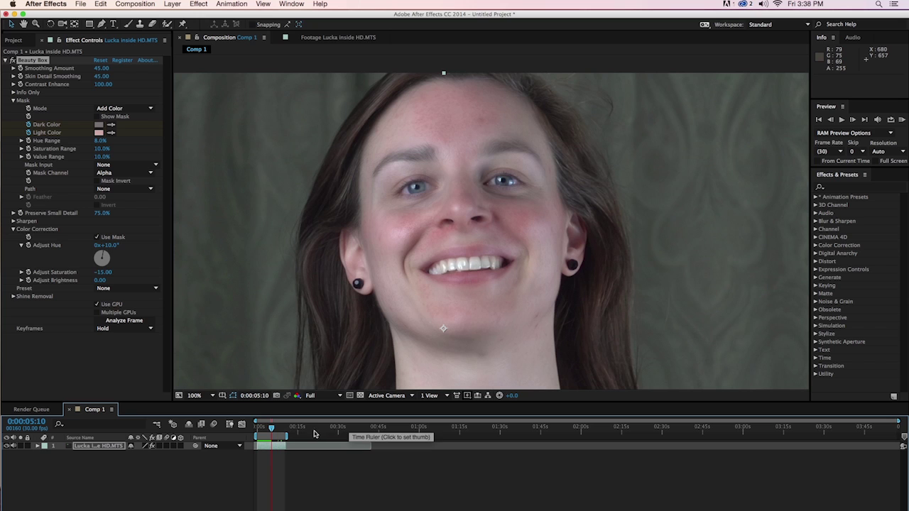
pyautogui.click(267, 428)
pyautogui.moveTo(267, 428); pyautogui.dragTo(259, 431)
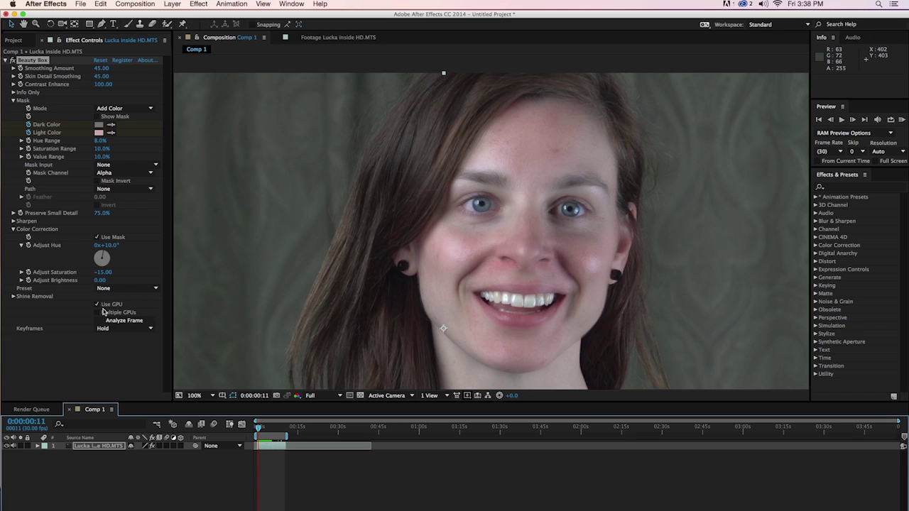
# Enable Multiple GPUs for Beauty Box and analyze the current frame
pyautogui.click(98, 314)
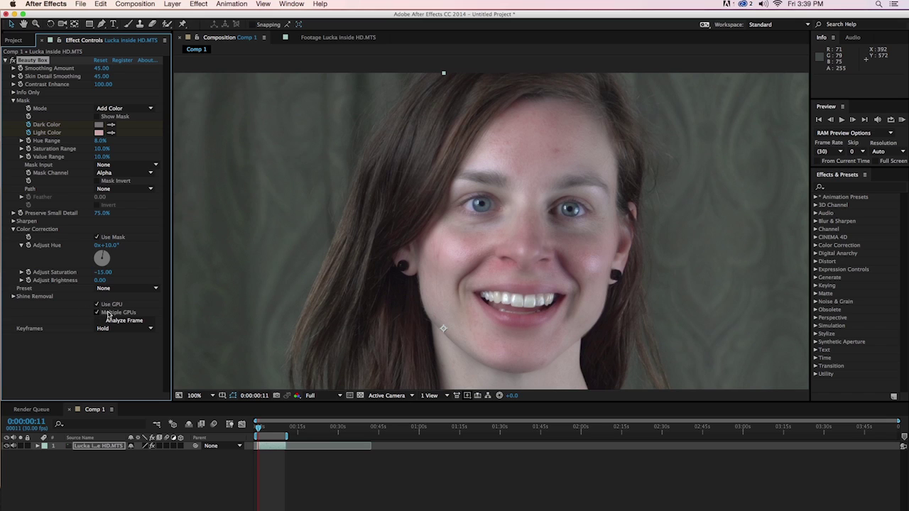
pyautogui.click(125, 319)
pyautogui.click(98, 305)
pyautogui.click(147, 62)
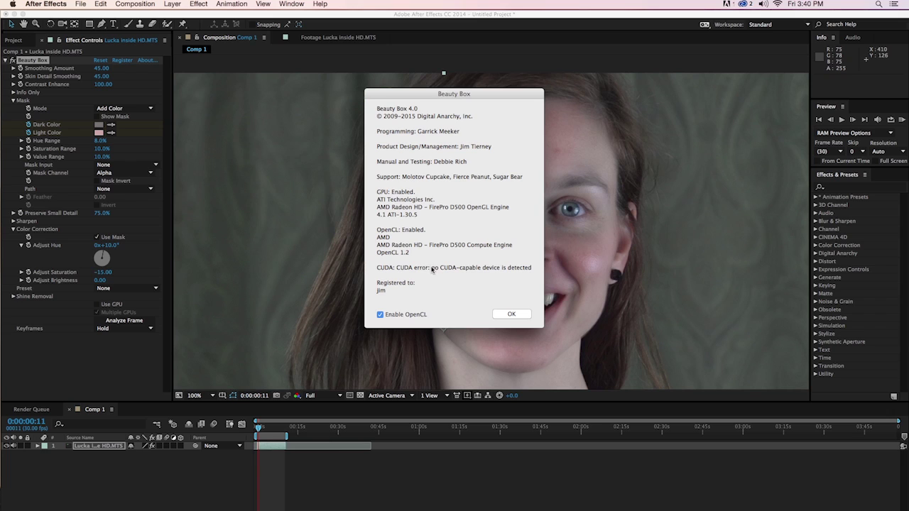
pyautogui.click(511, 317)
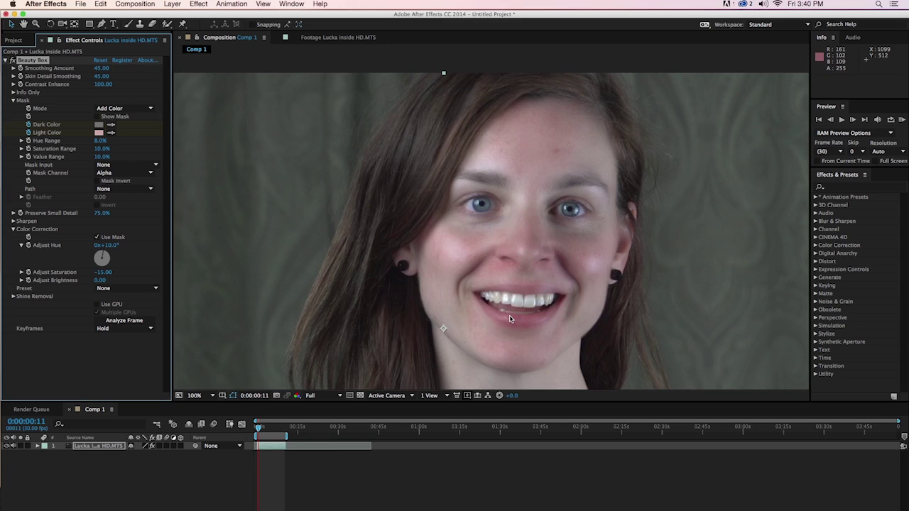
pyautogui.click(96, 305)
pyautogui.click(132, 321)
# Play the interview clip from near its start to check the smoothing
pyautogui.click(260, 429)
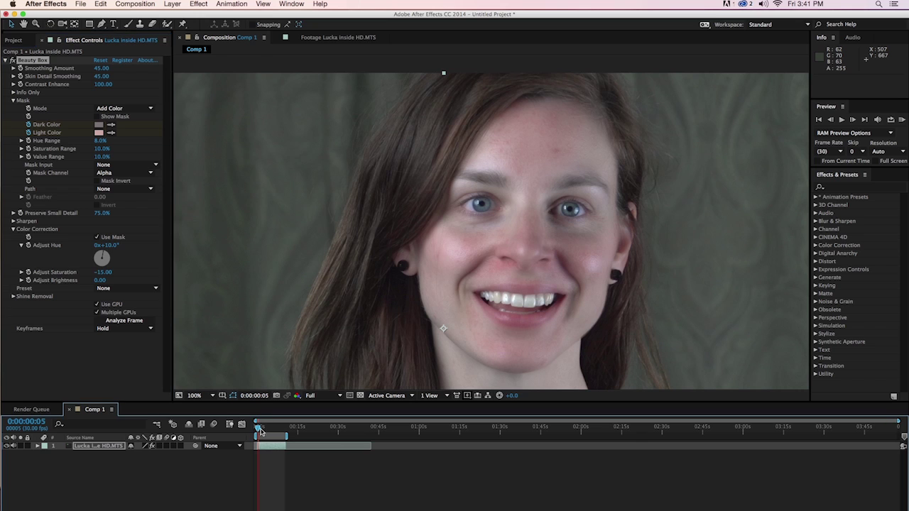
pyautogui.press('space')
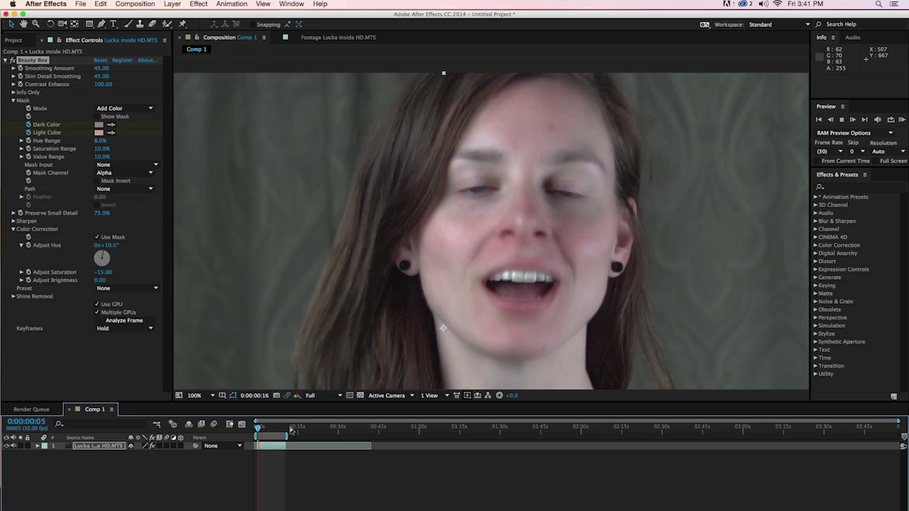